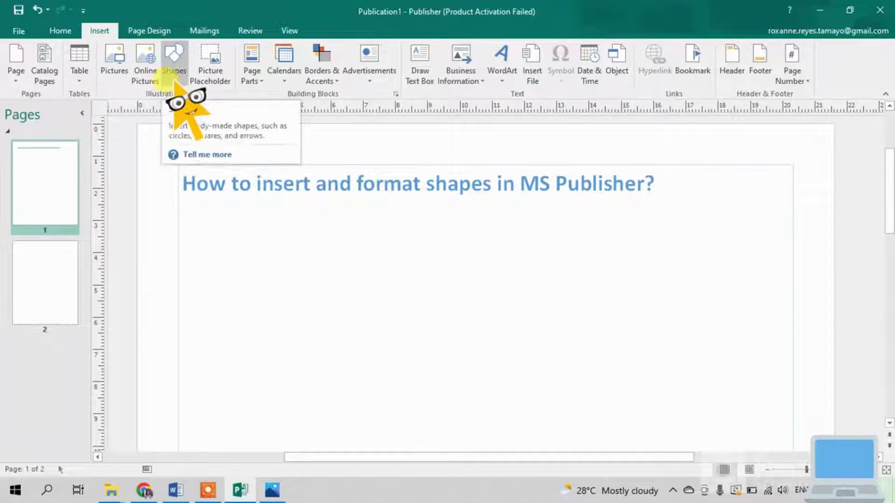
- Pick the ribbon banner shape from the Stars and Banners gallery
click(172, 82)
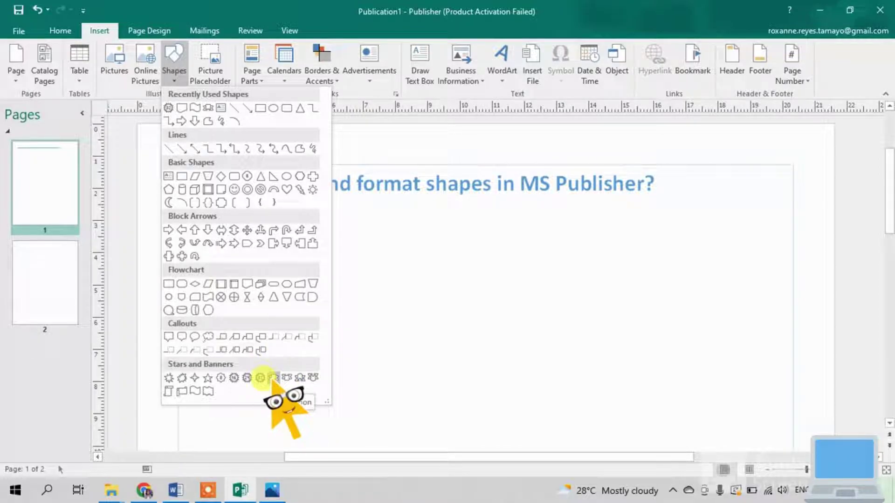
click(273, 378)
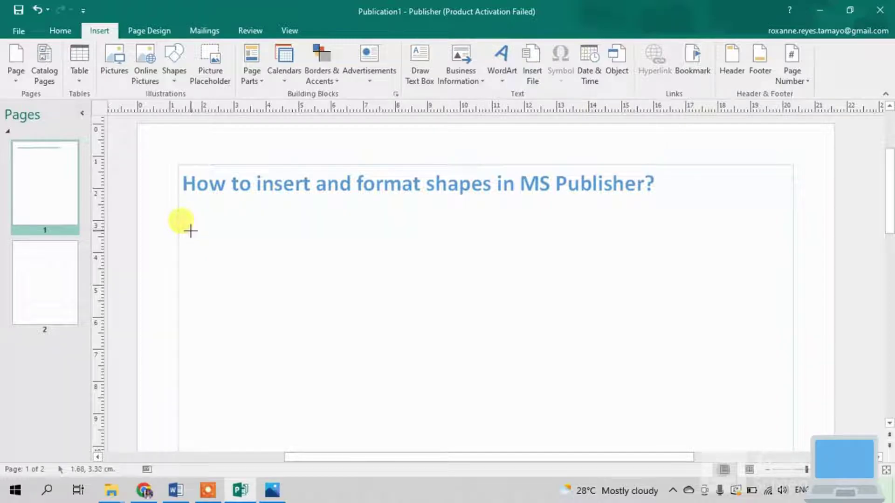
- Drag out a wide blue ribbon banner across the page beneath the title
drag(190, 231, 746, 287)
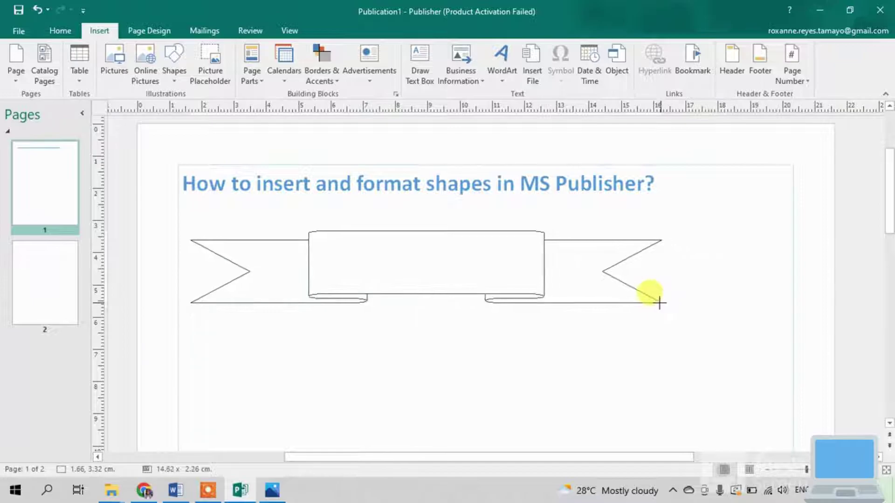
drag(745, 287, 633, 301)
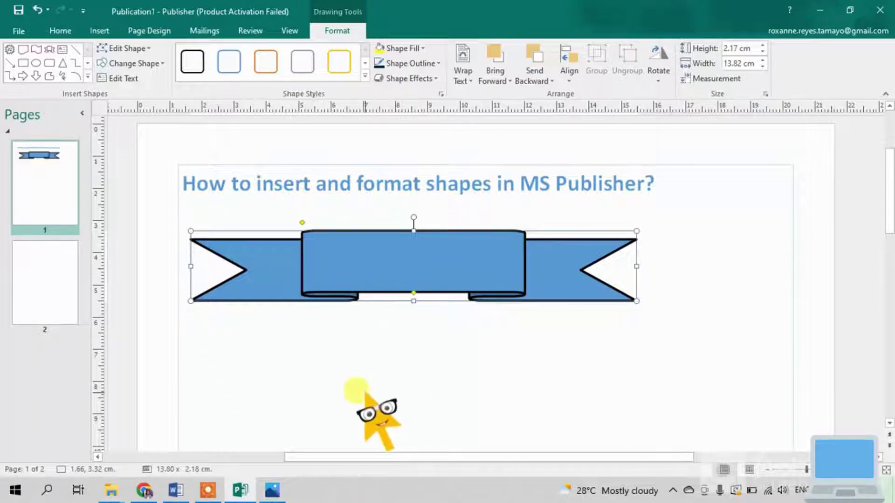
- Widen the banner's centre panel with the adjustment handle and reduce its height to about 1.44 cm
click(399, 342)
click(369, 256)
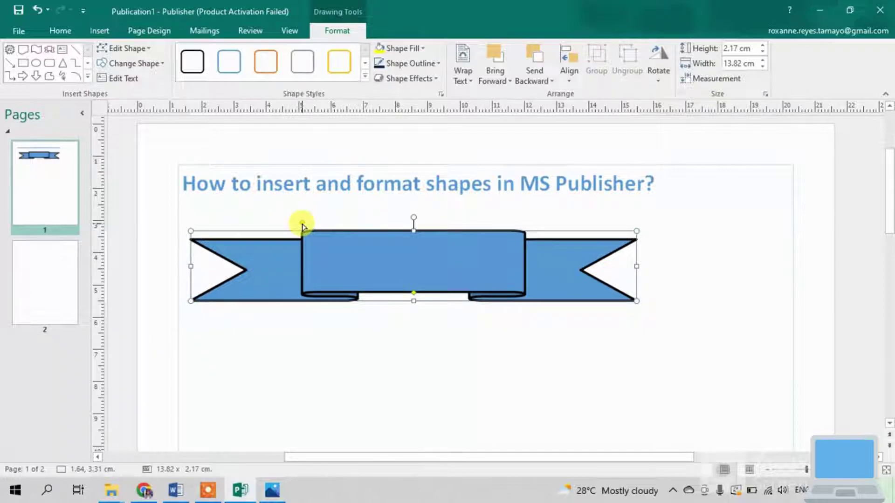
drag(302, 225, 247, 227)
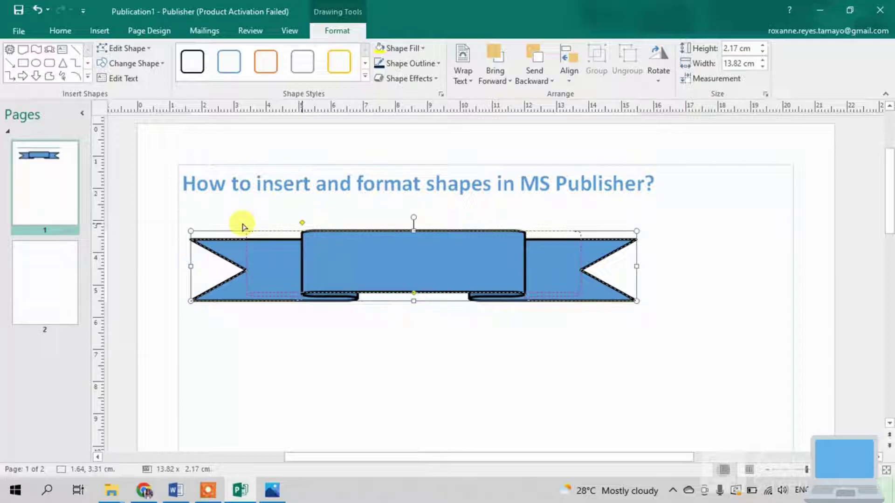
drag(243, 226, 244, 226)
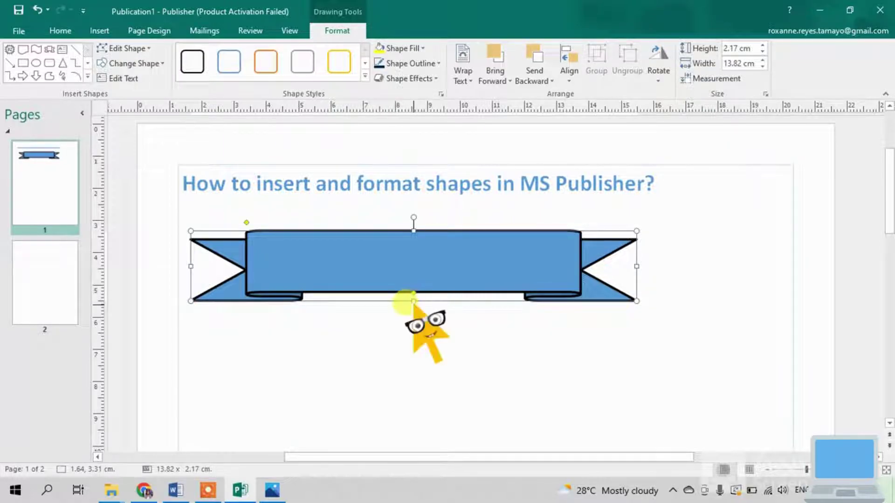
drag(413, 301, 413, 277)
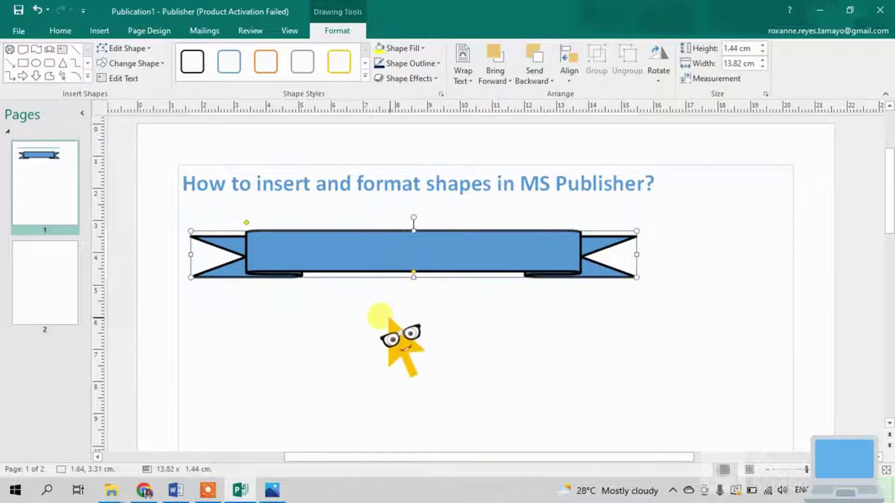
click(376, 320)
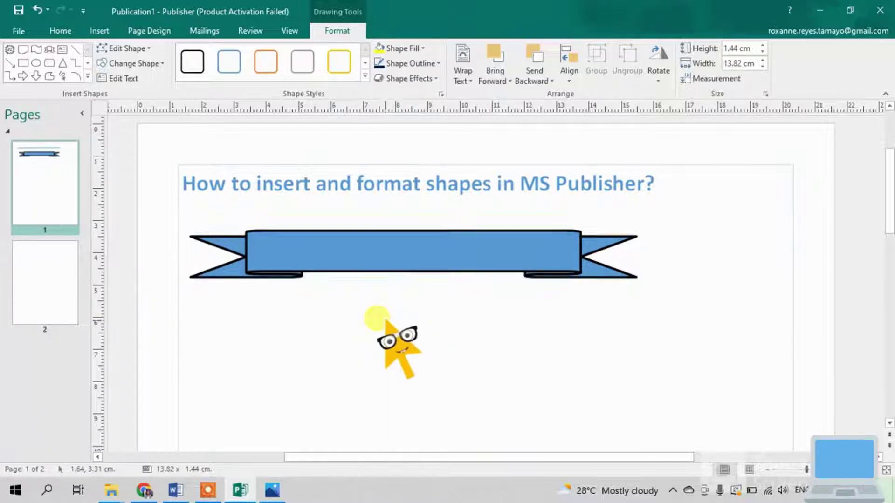
click(388, 246)
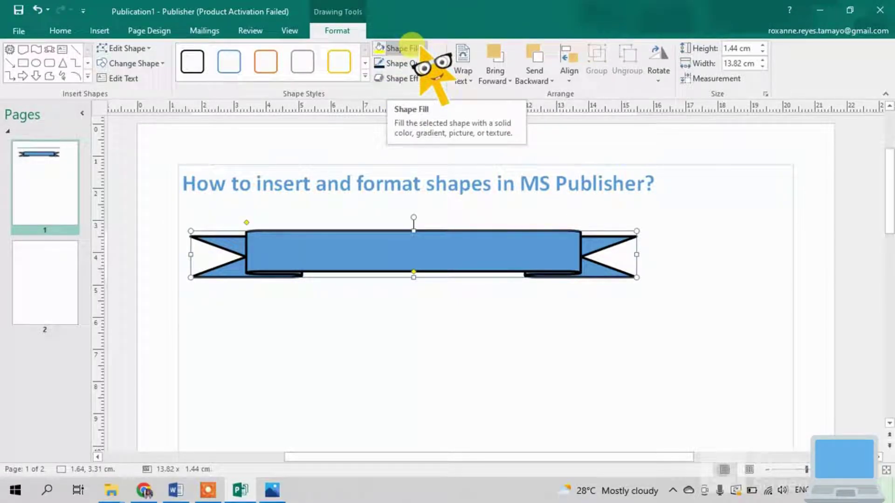
- Fill the banner with yellow, leaving its outline unchanged
click(413, 46)
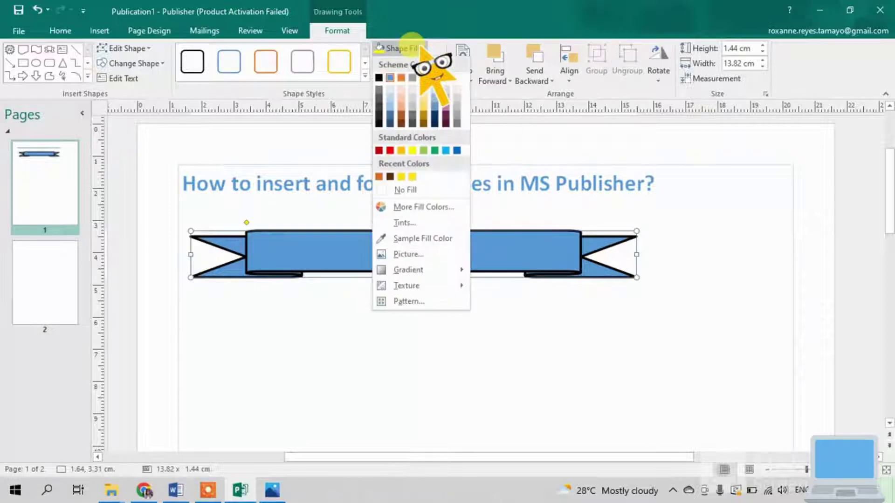
click(401, 150)
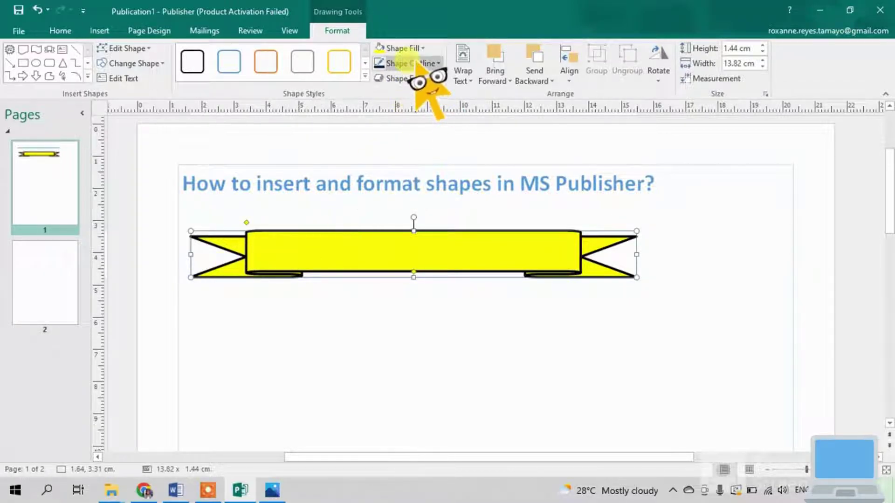
click(419, 64)
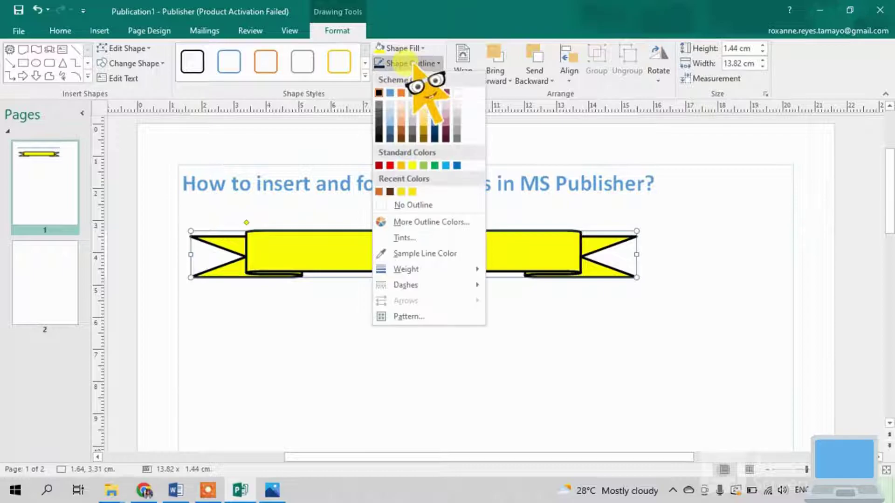
click(445, 165)
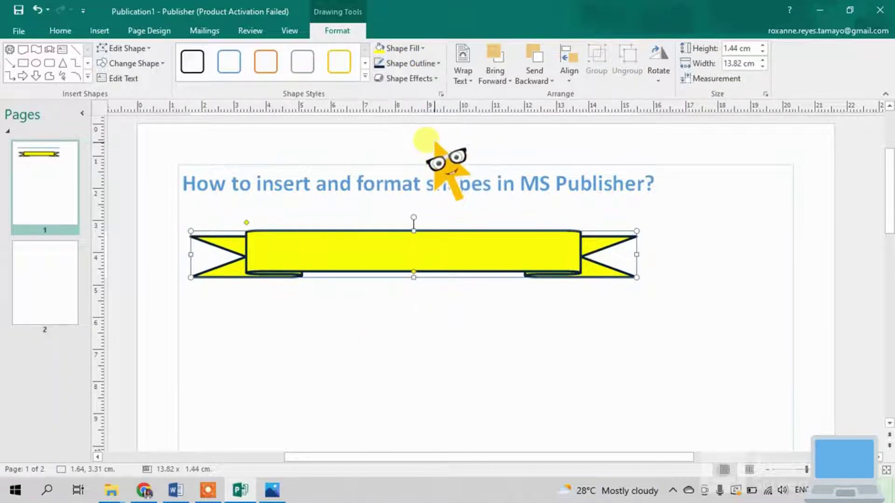
click(477, 332)
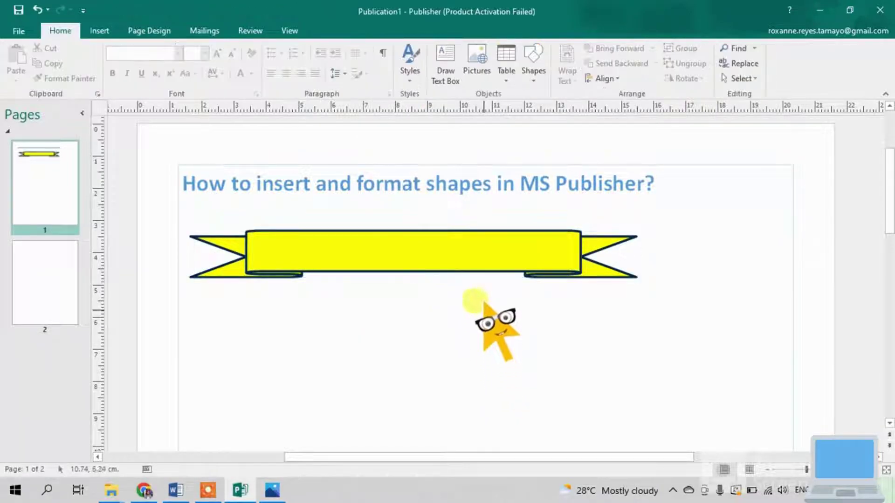
click(493, 260)
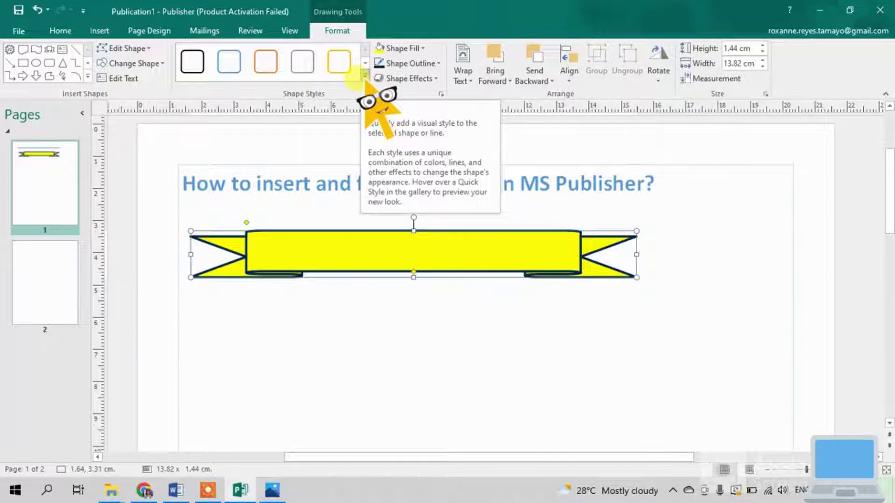
- Apply the gold gradient quick style and a dark outline colour to the banner
click(364, 75)
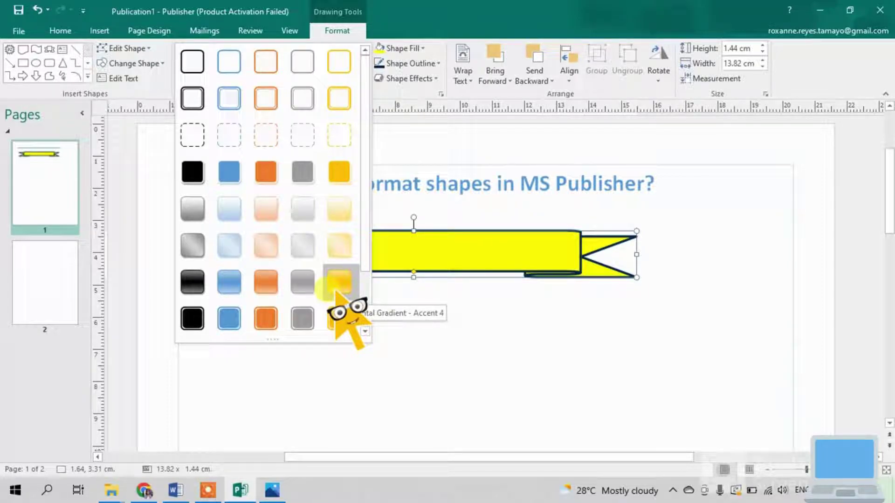
click(339, 286)
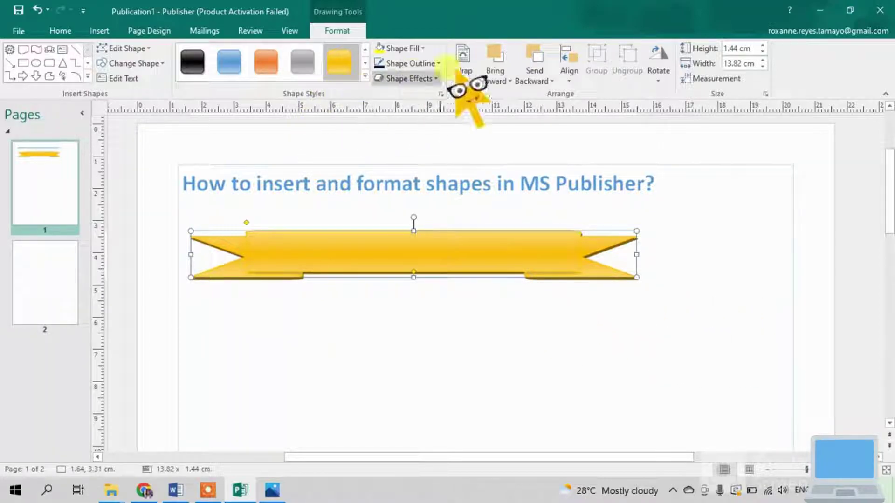
click(413, 64)
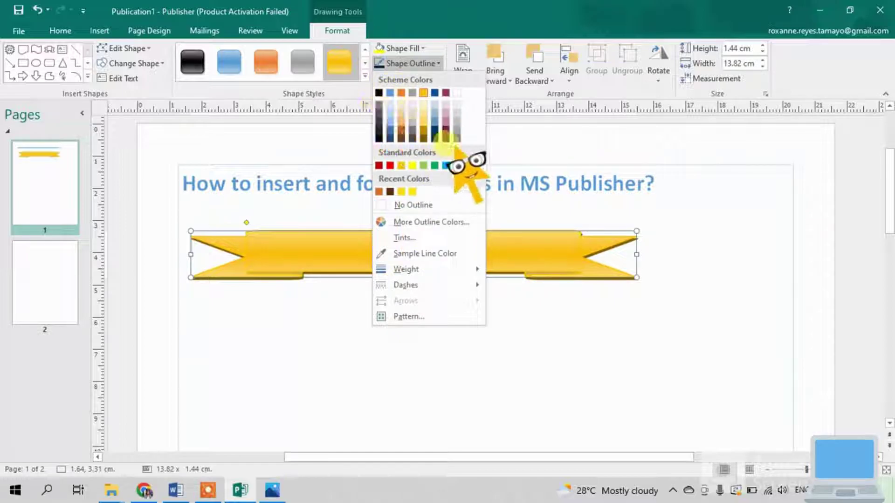
click(432, 140)
click(595, 303)
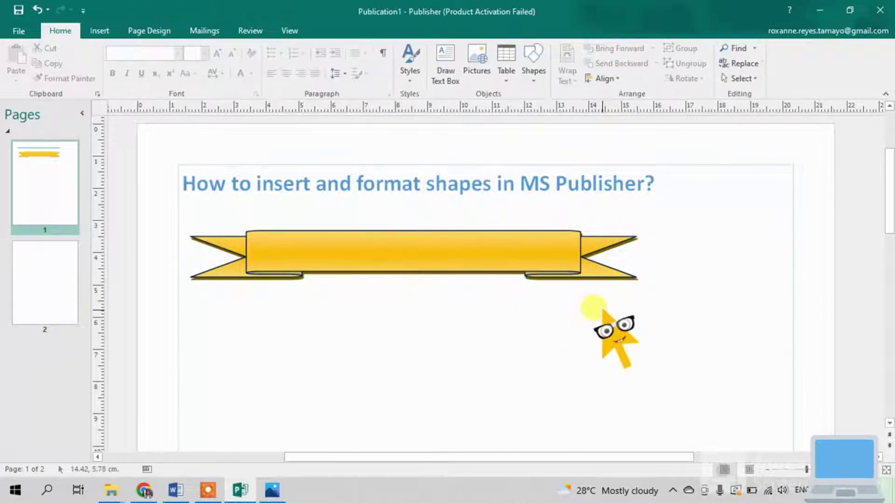
- Move the banner right toward the centre of the page under the title
click(546, 254)
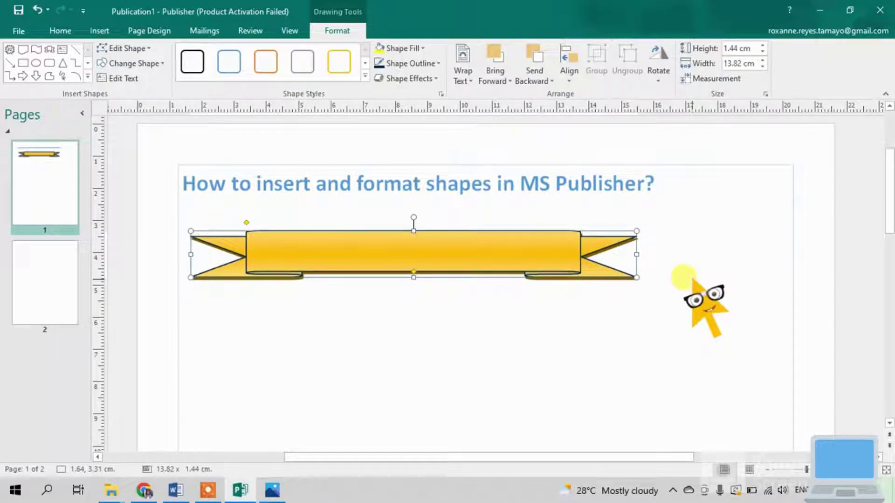
drag(533, 253, 586, 246)
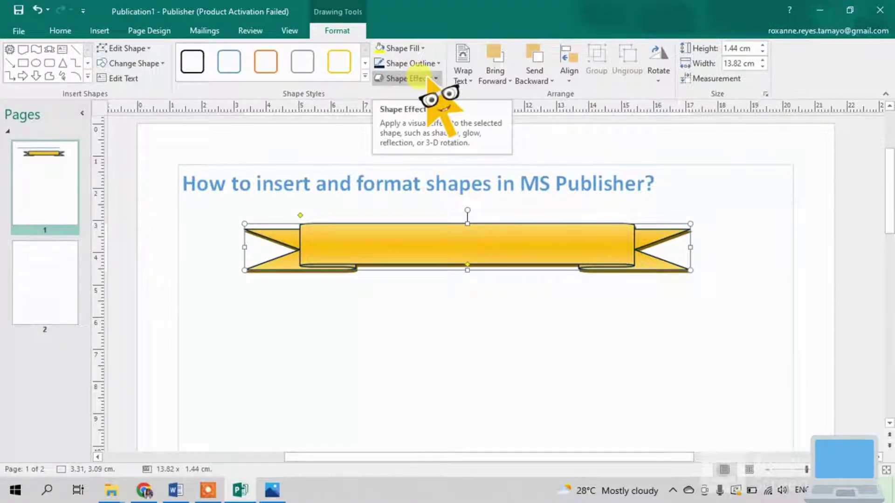
- Add a perspective shadow under the banner and nudge it slightly lower and right
click(429, 85)
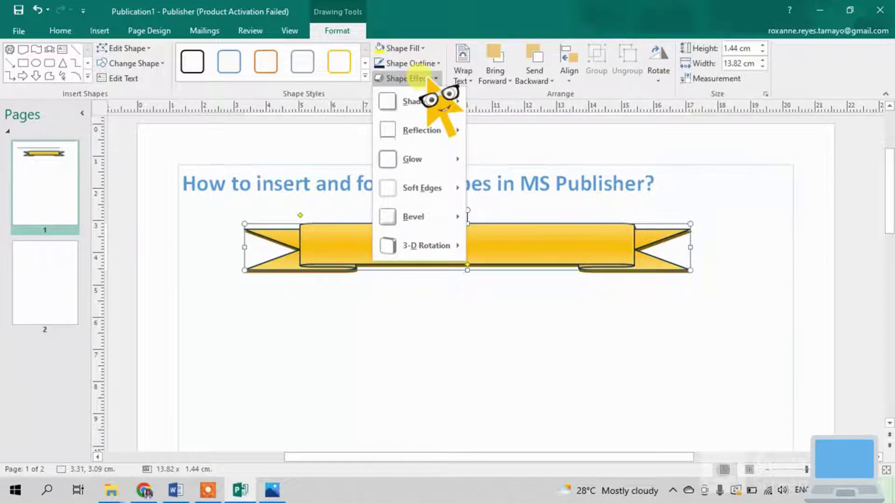
mouse_move(417, 101)
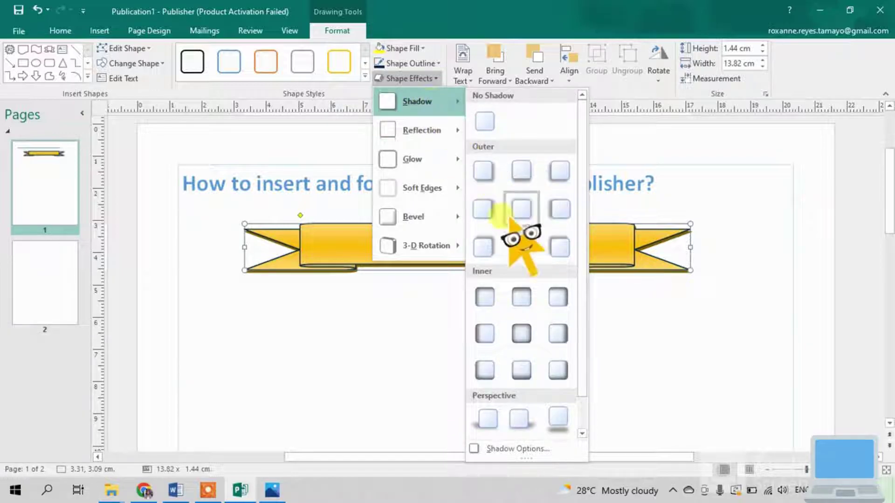
click(556, 418)
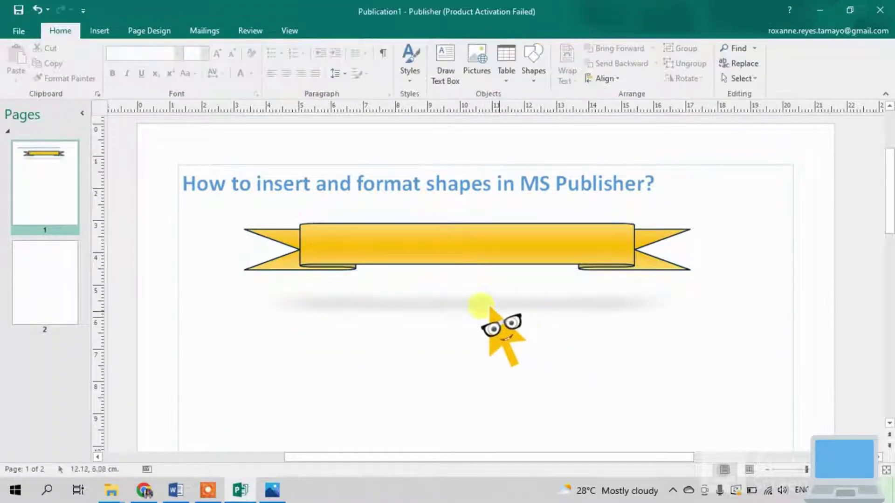
drag(498, 238, 514, 260)
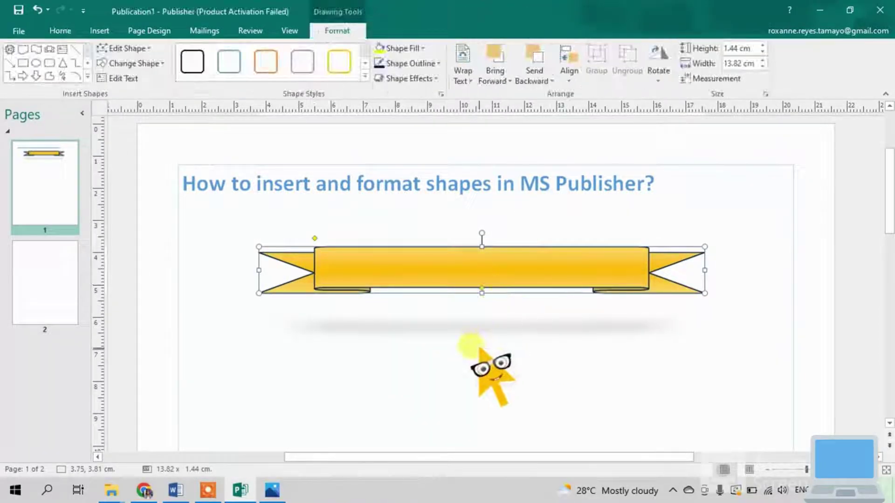
- Type You're Invited inside the banner and select the text
click(517, 284)
text(You)
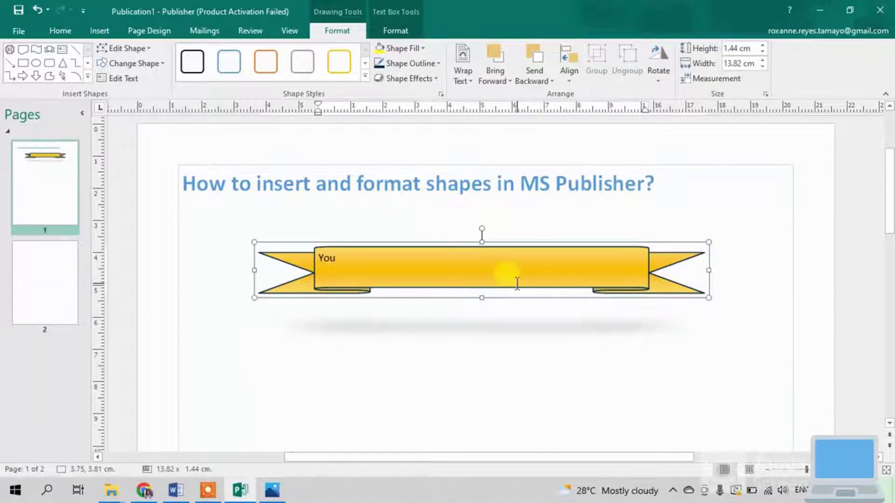
text('re)
text(nvited)
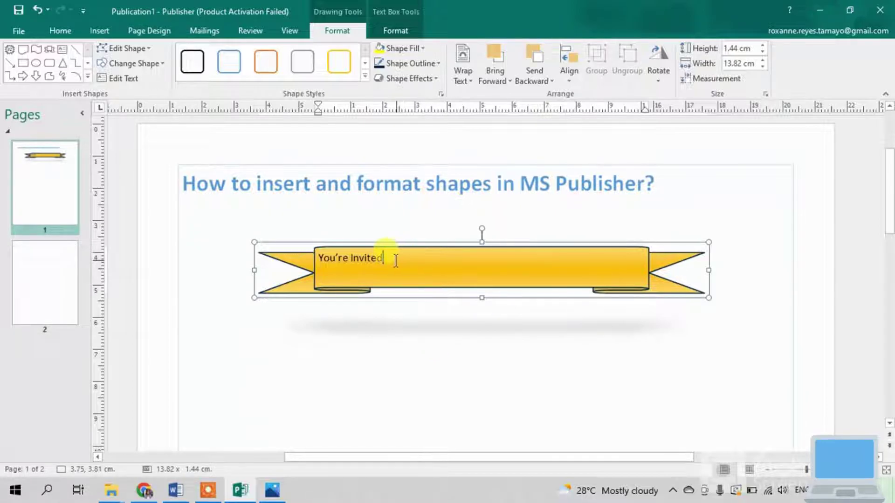
drag(395, 261, 324, 260)
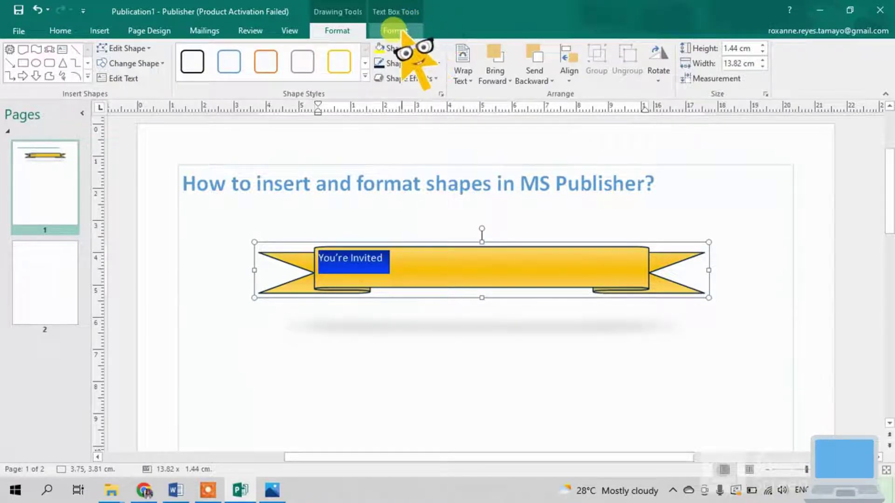
- Centre You're Invited in the banner, enlarge it to 20 pt and make it bold
click(395, 31)
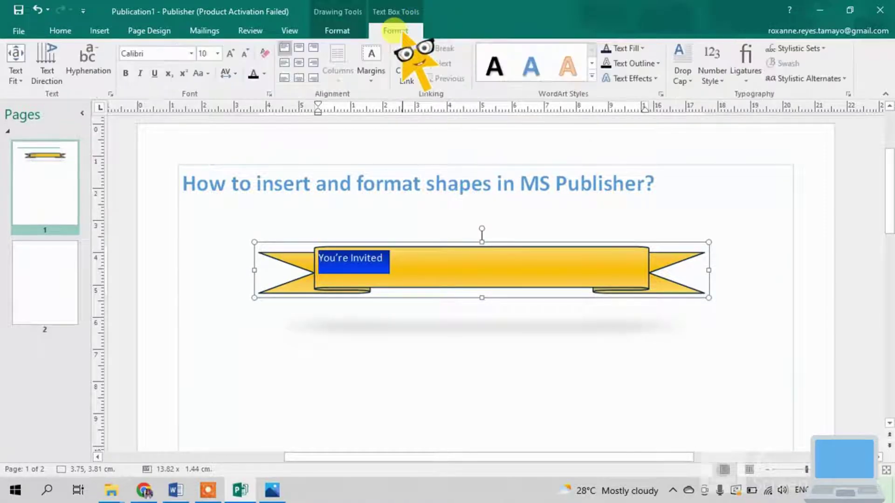
click(298, 63)
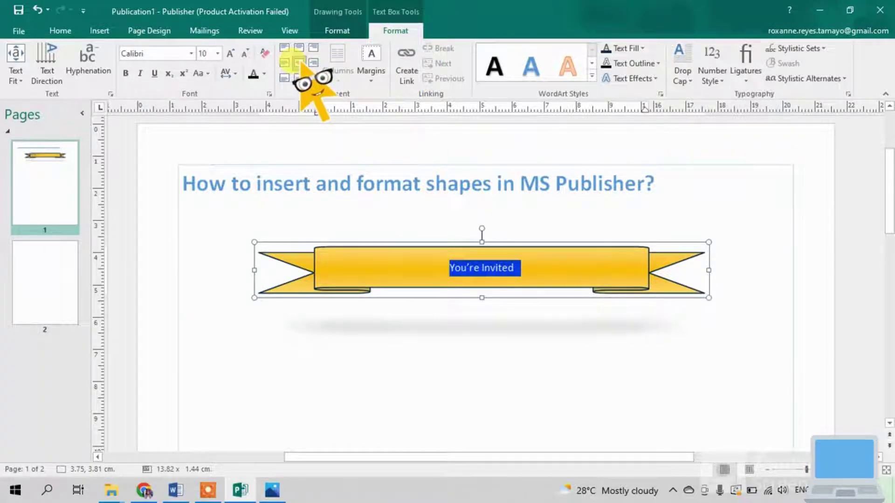
click(231, 53)
click(231, 53)
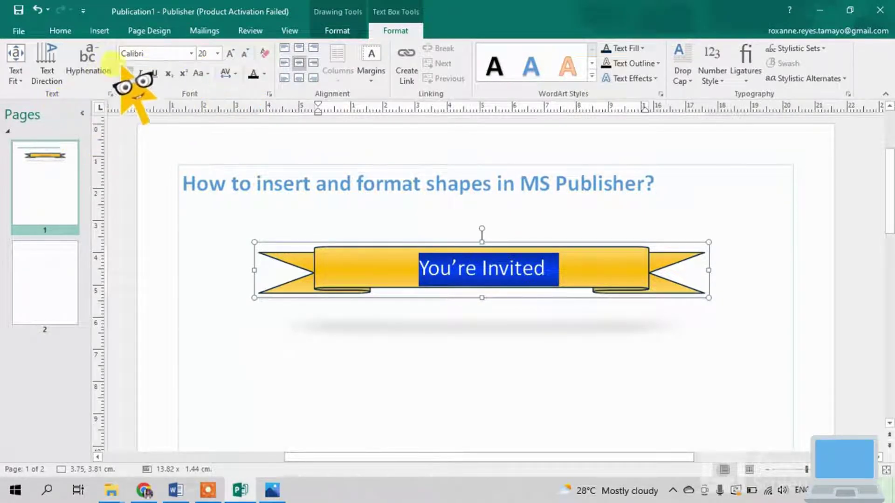
click(123, 72)
click(530, 303)
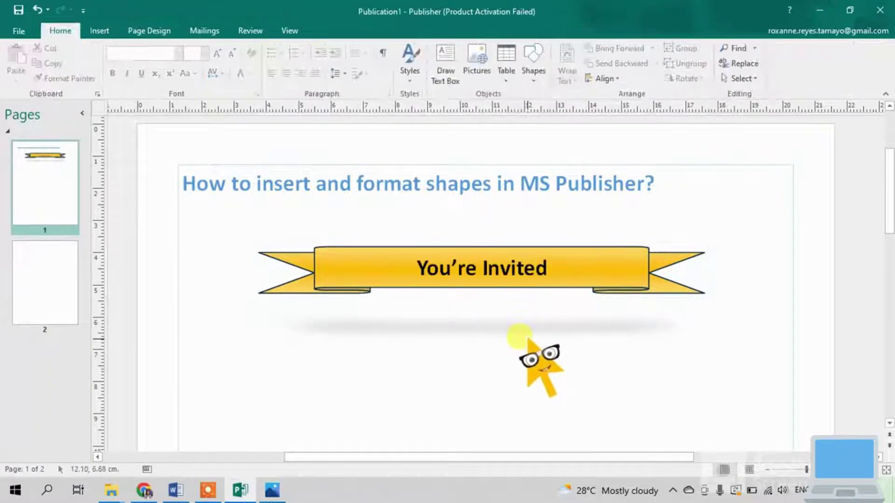
click(580, 247)
click(638, 247)
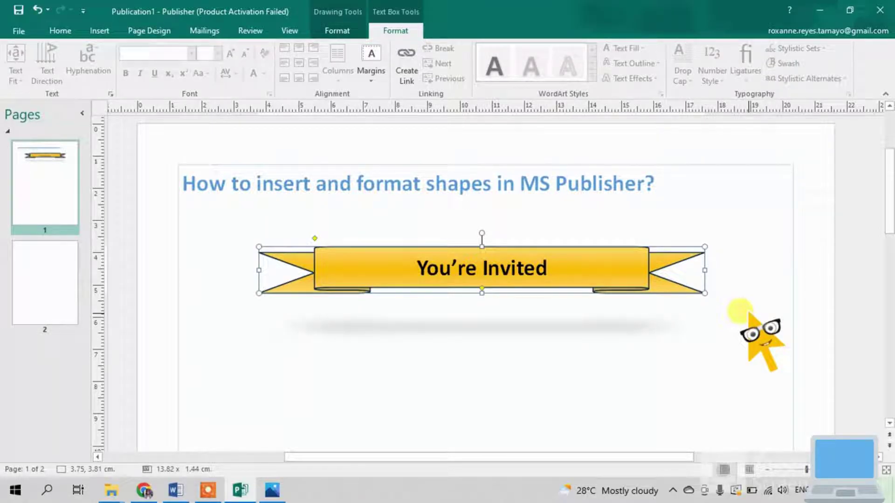
click(740, 313)
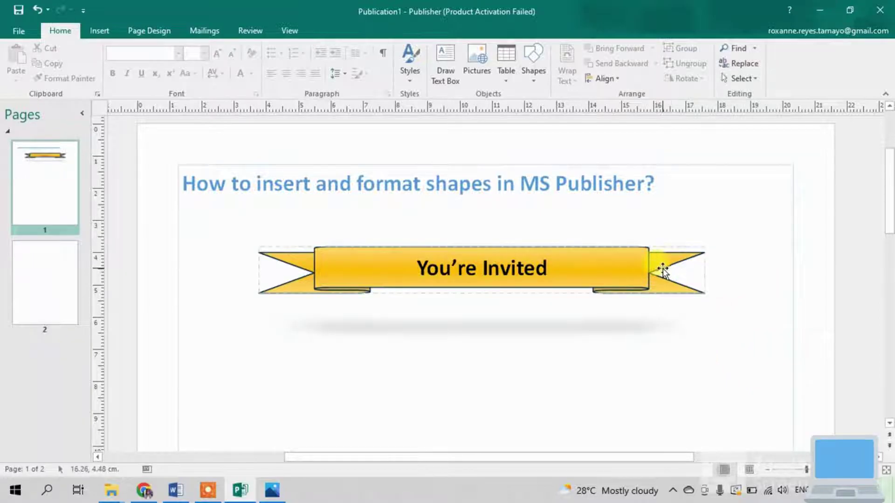
click(644, 260)
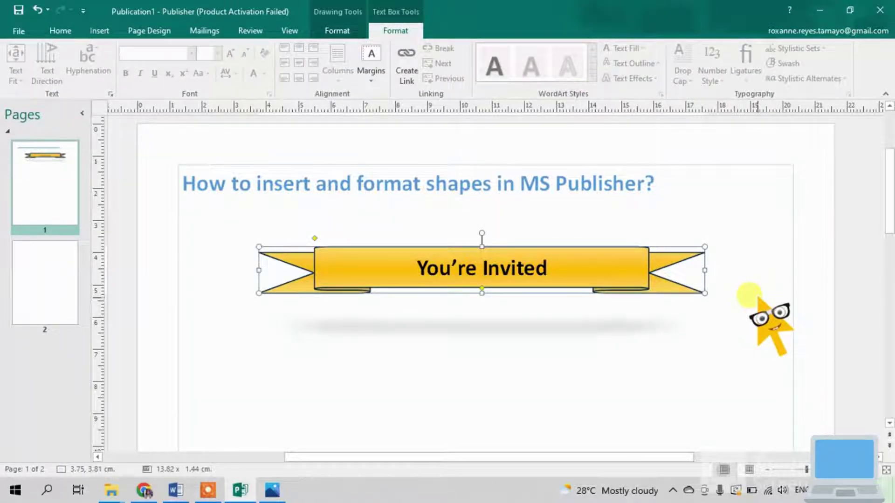
click(743, 282)
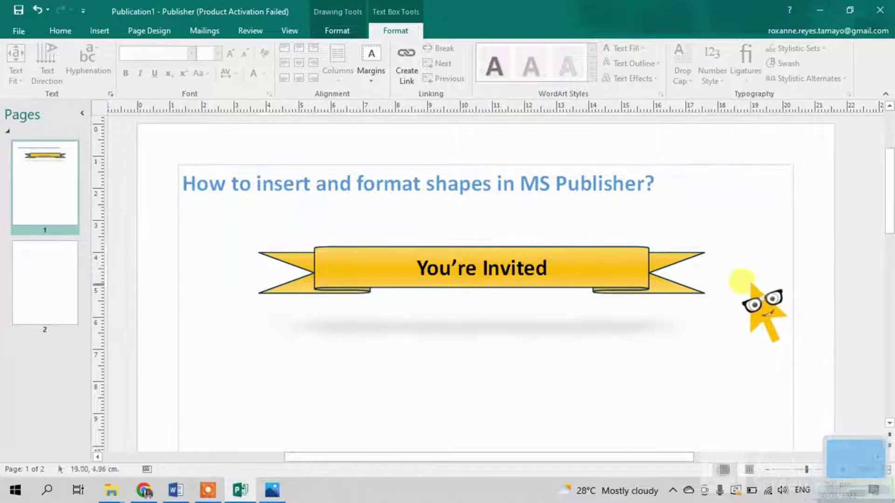